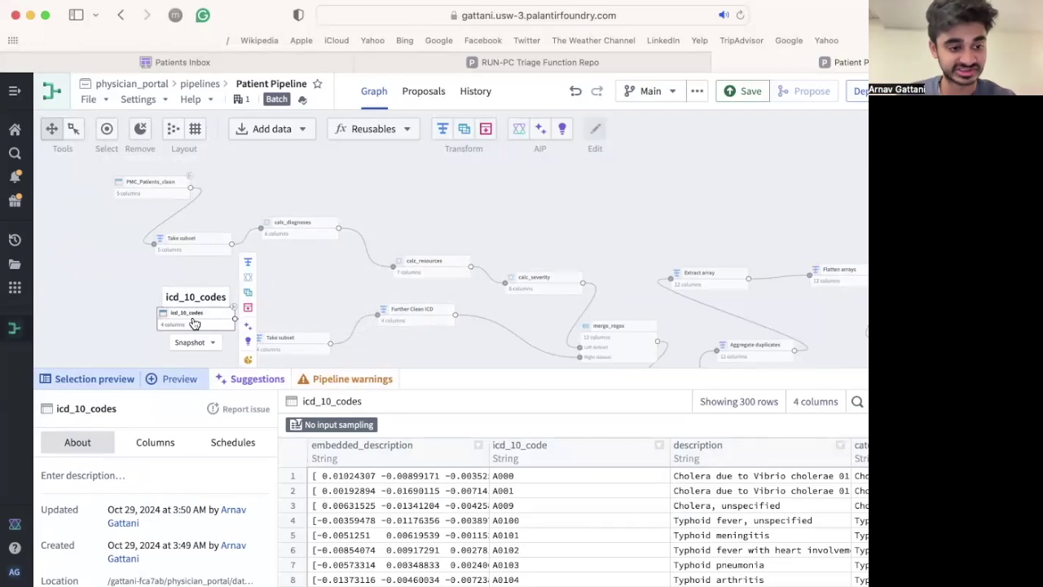
- Examine the rows of the icd_10_codes dataset preview, including its embedded descriptions, codes and descriptions
scroll(618, 521, "down", 2)
scroll(620, 525, "down", 5)
scroll(619, 527, "down", 4)
scroll(619, 527, "down", 4)
scroll(619, 528, "down", 3)
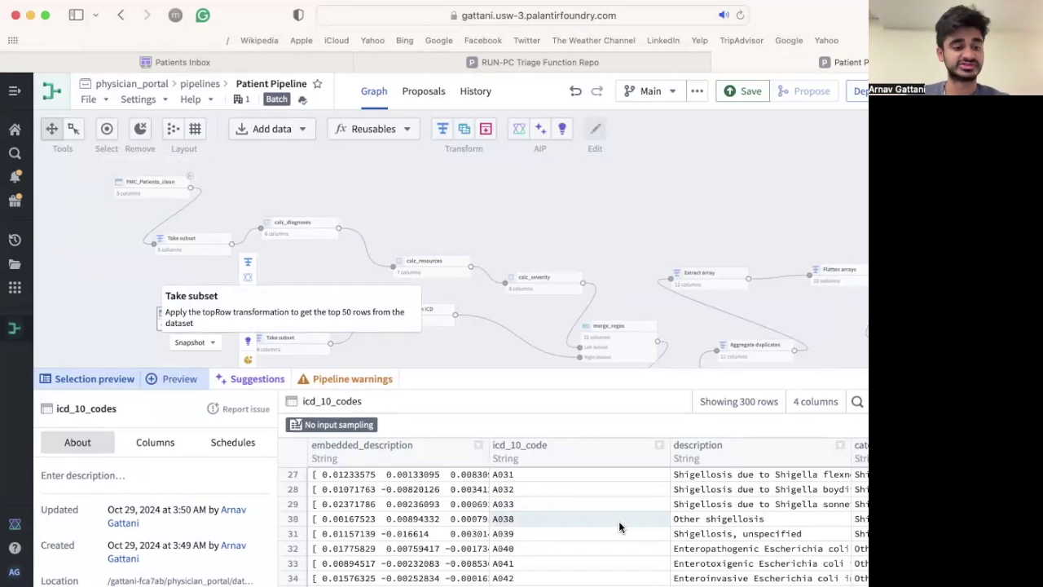
scroll(619, 527, "down", 4)
scroll(619, 527, "down", 14)
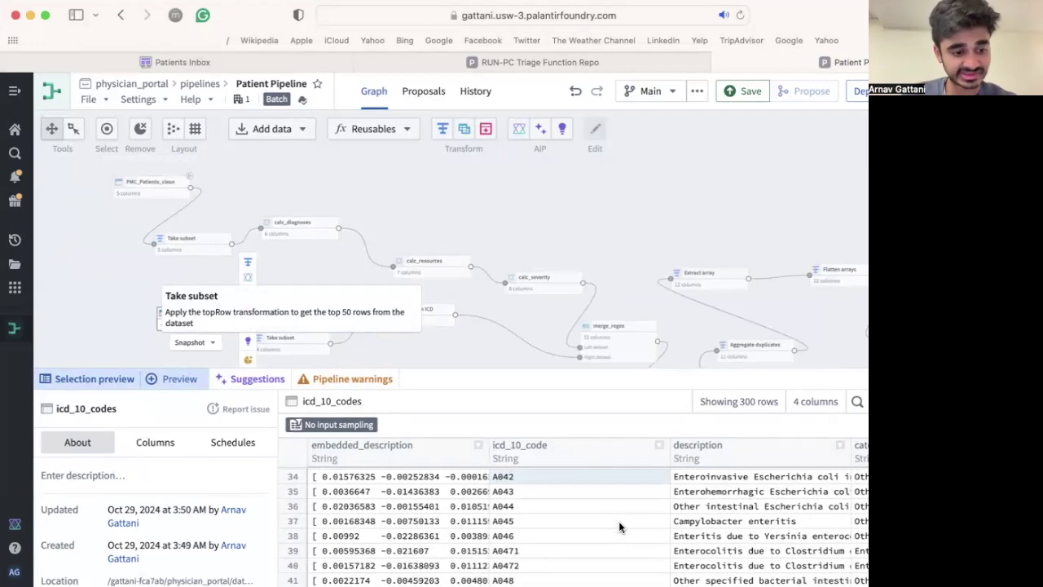
scroll(618, 527, "down", 7)
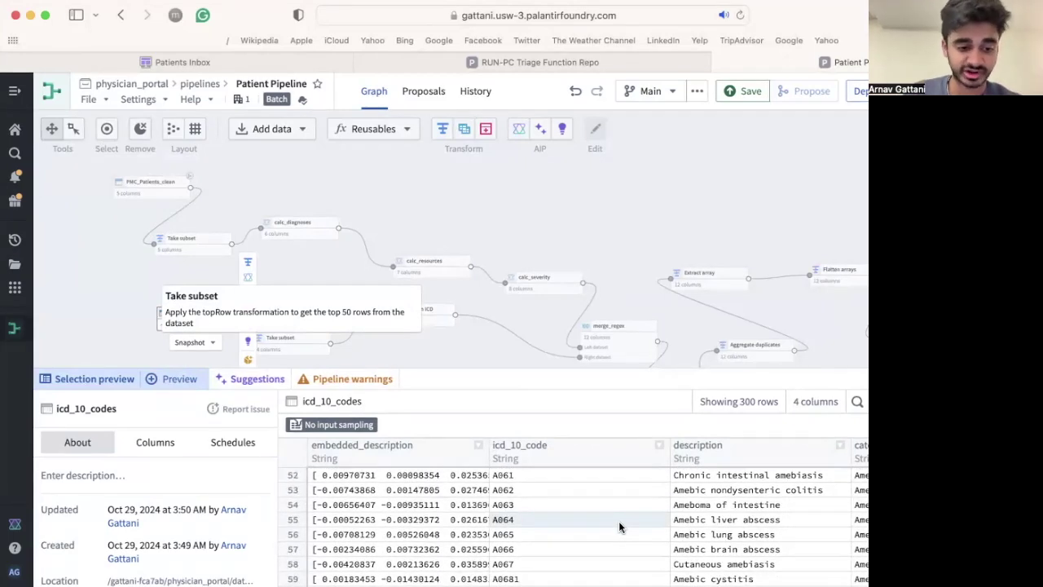
scroll(619, 528, "up", 5)
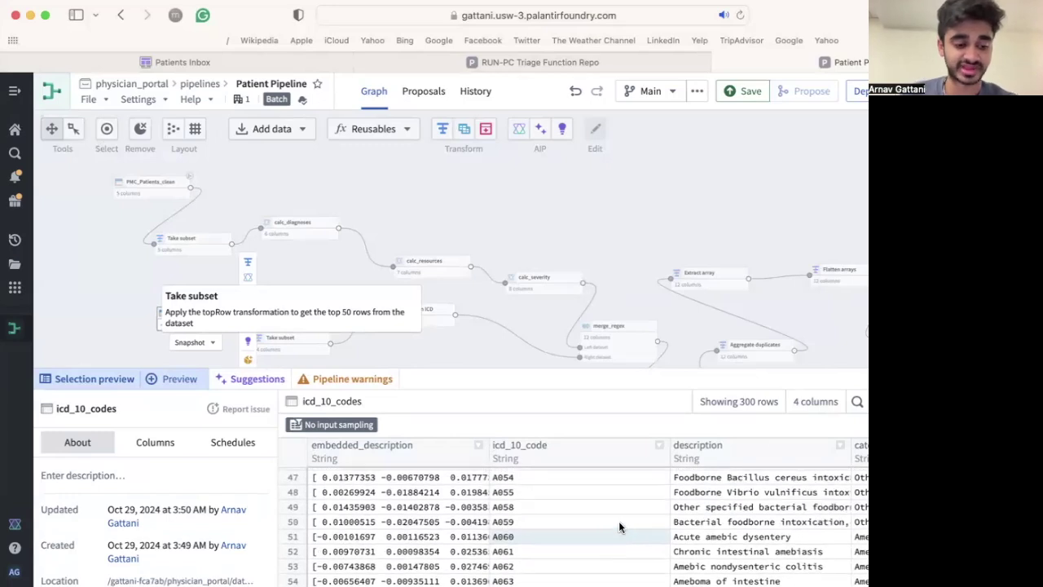
scroll(619, 521, "up", 1)
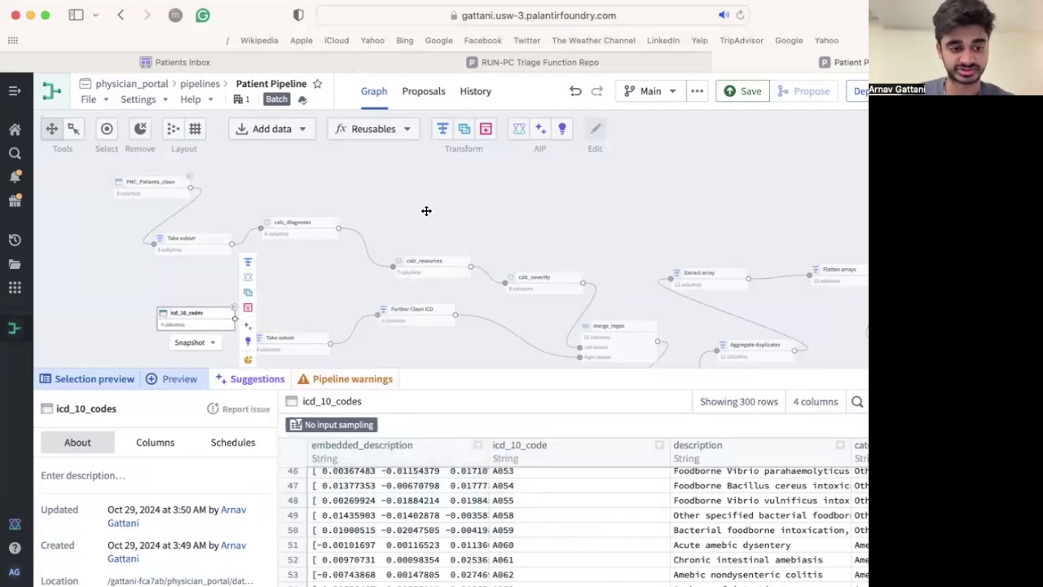
- Preview the outputs of the calc_diagnoses, calc_resources, merge_regex and patient_data nodes in the pipeline graph
left_click(307, 236)
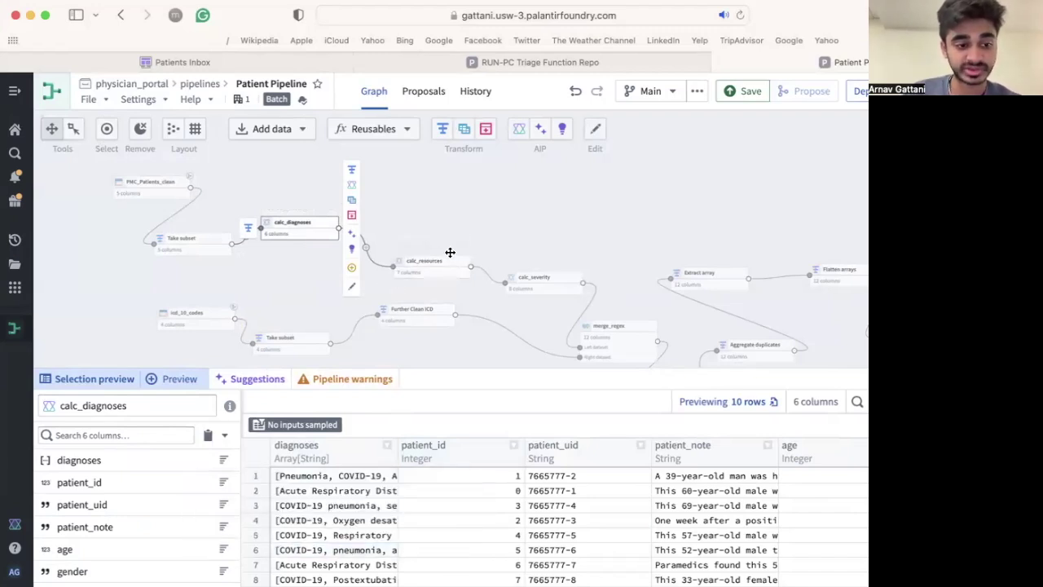
left_click(419, 267)
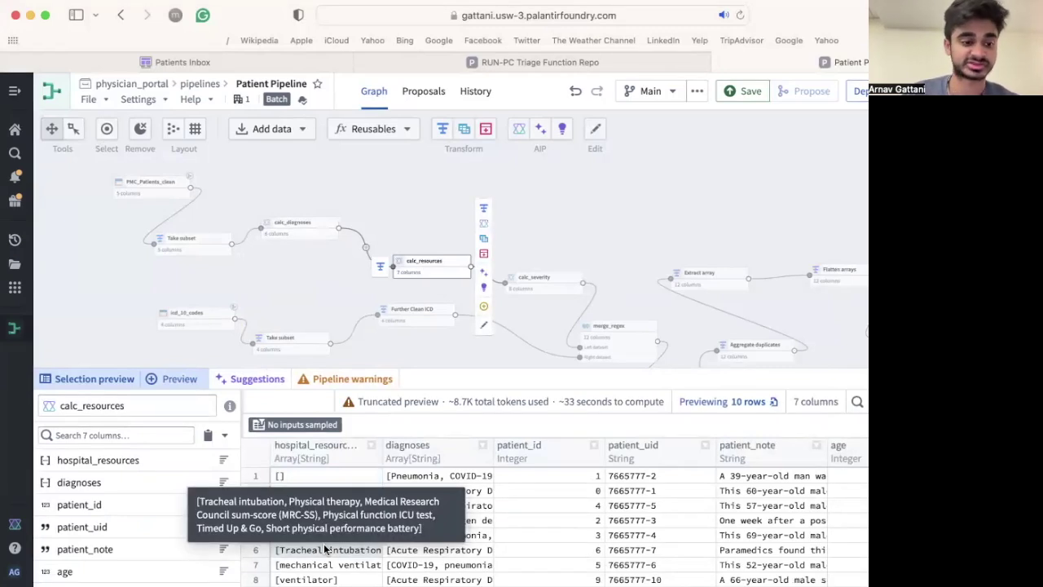
left_click(636, 338)
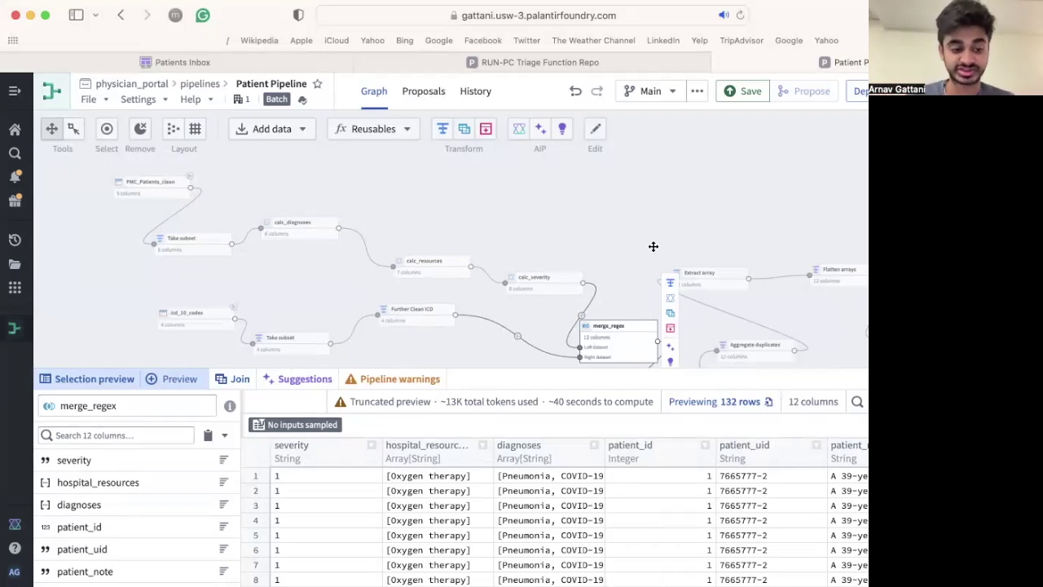
left_click_drag(661, 245, 564, 191)
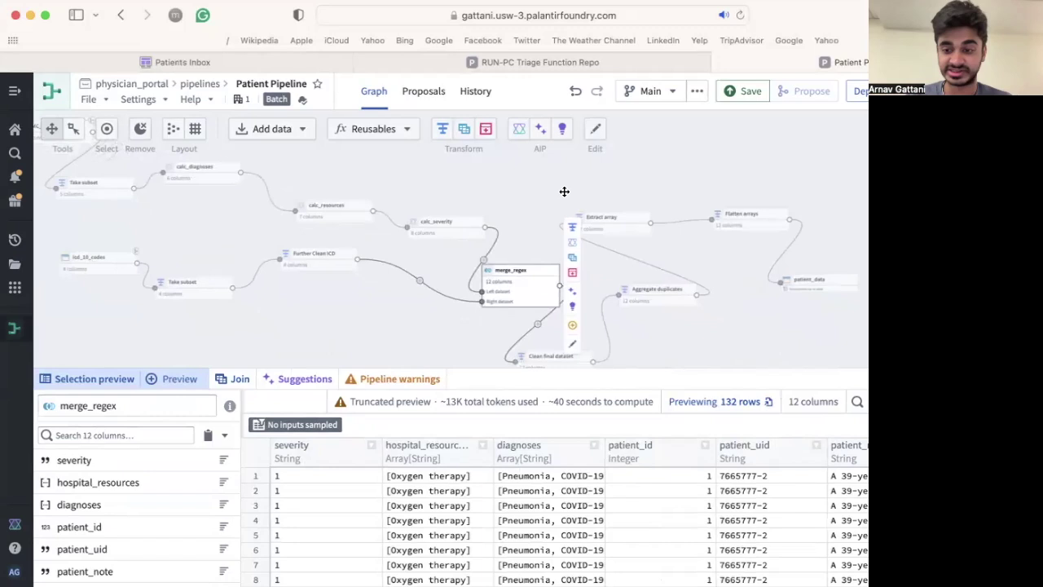
left_click(804, 281)
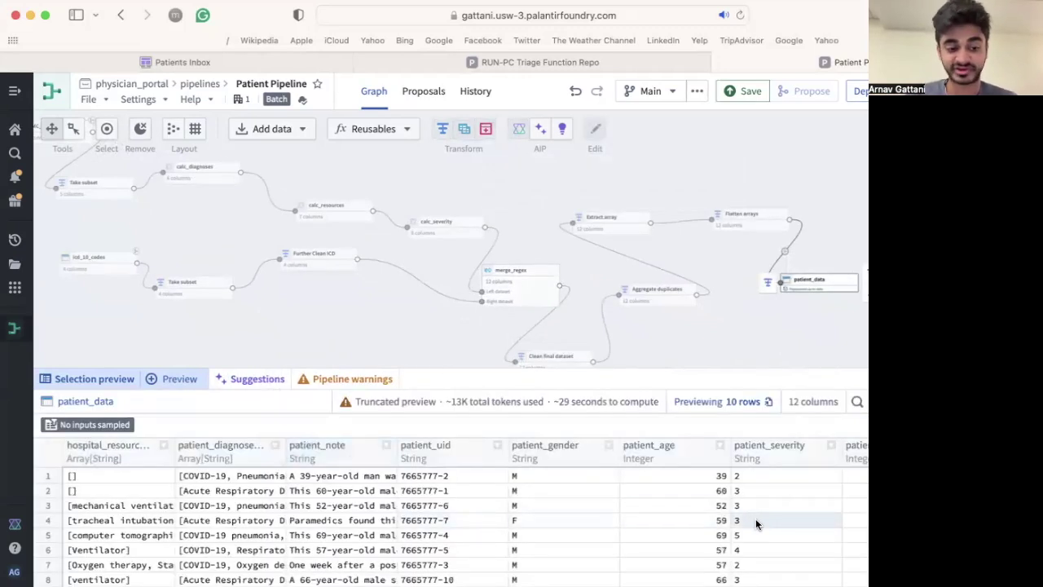
scroll(756, 523, "down", 2)
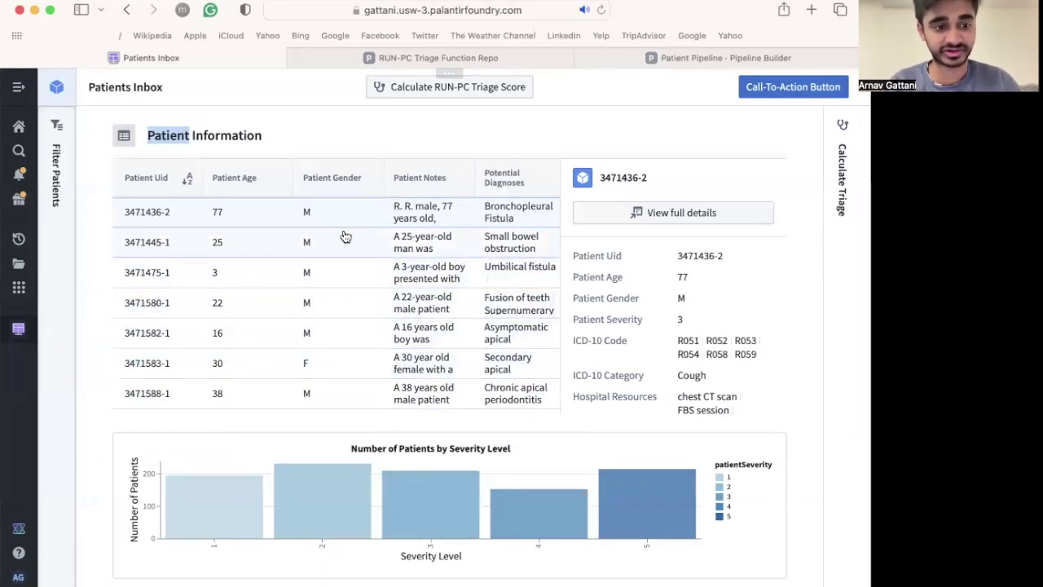
- Examine the Patient Information table's columns for notes, diagnoses, severity, hospital resources and ICD-10 details
scroll(447, 254, "right", 3)
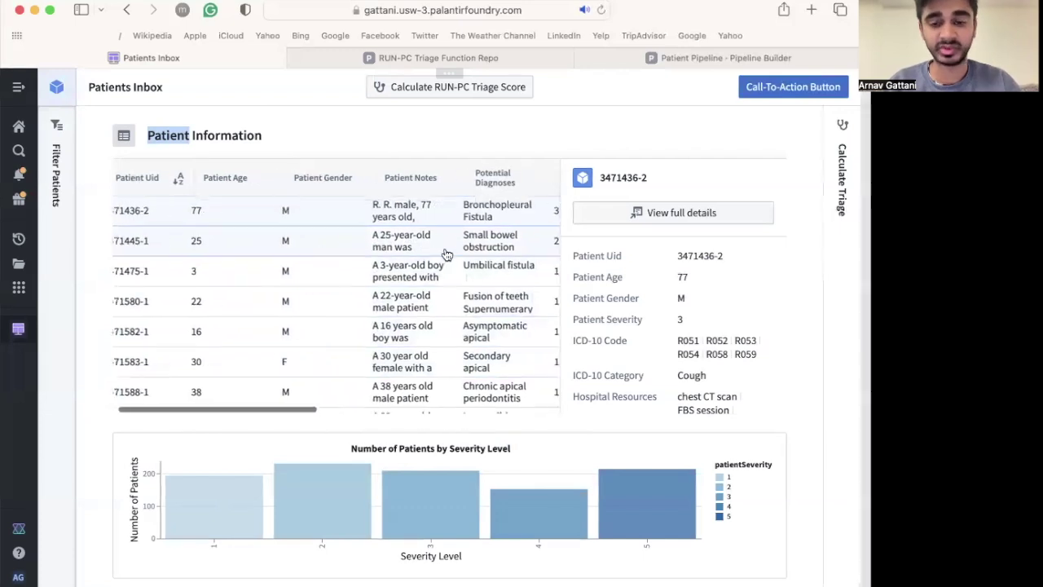
scroll(446, 254, "right", 1)
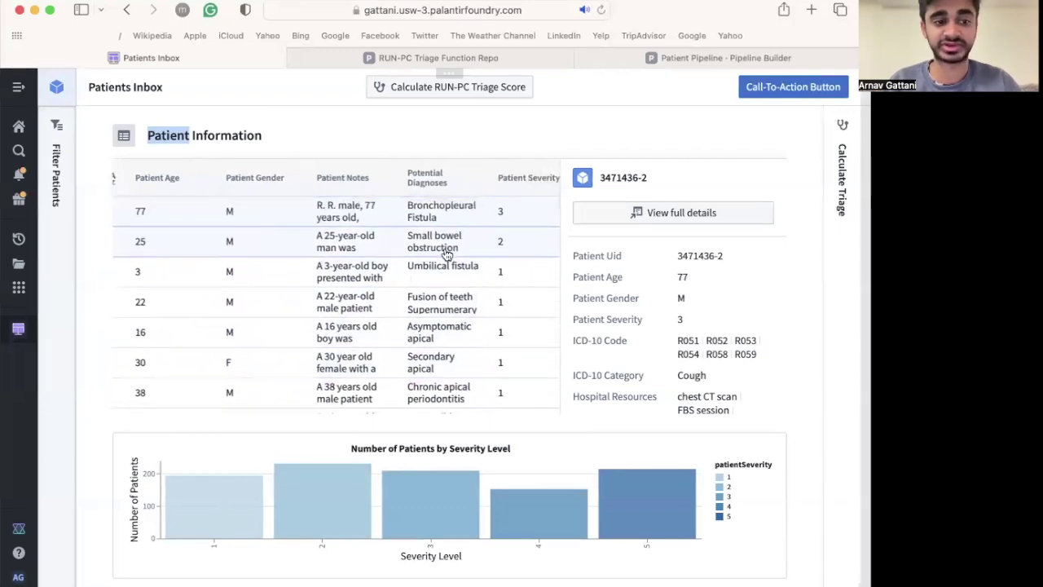
scroll(446, 255, "right", 2)
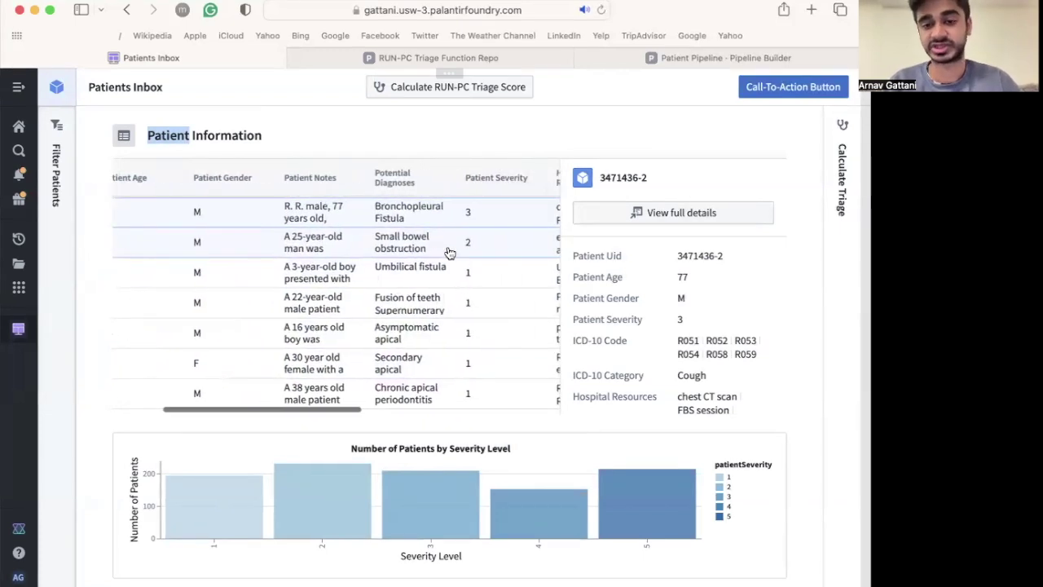
scroll(424, 243, "right", 2)
scroll(424, 243, "right", 3)
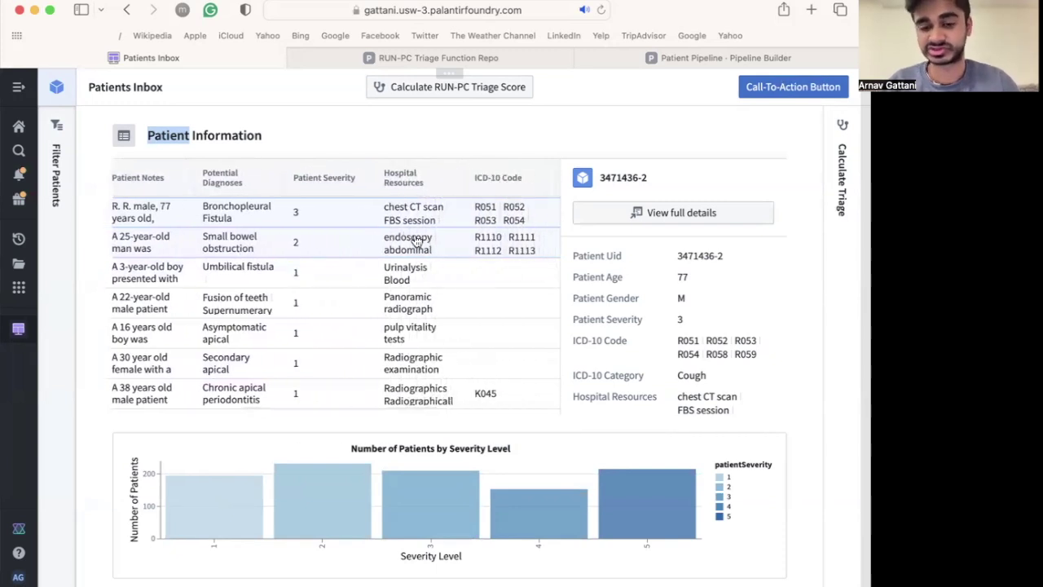
scroll(408, 238, "right", 3)
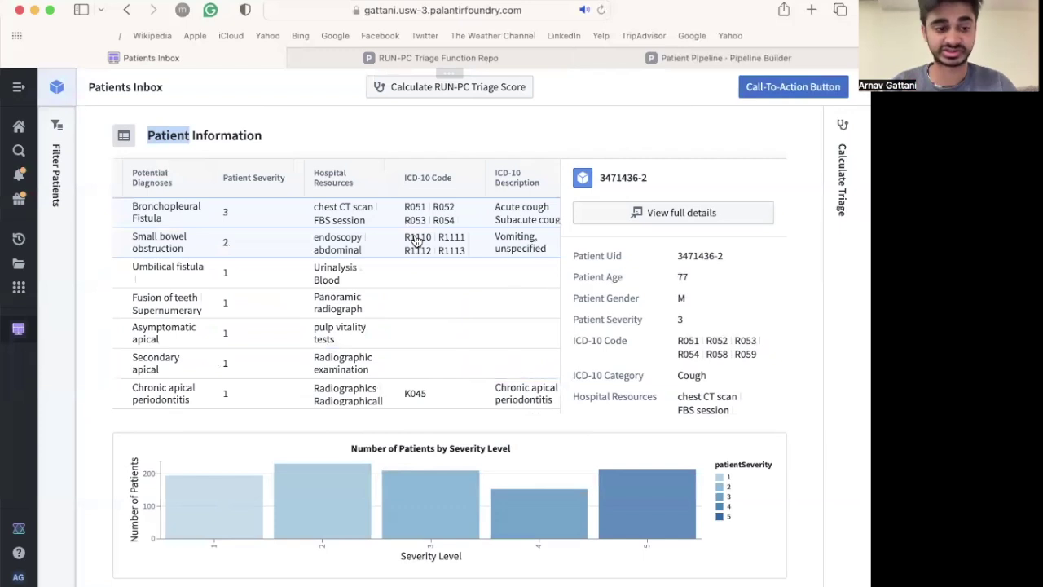
scroll(343, 272, "left", 3)
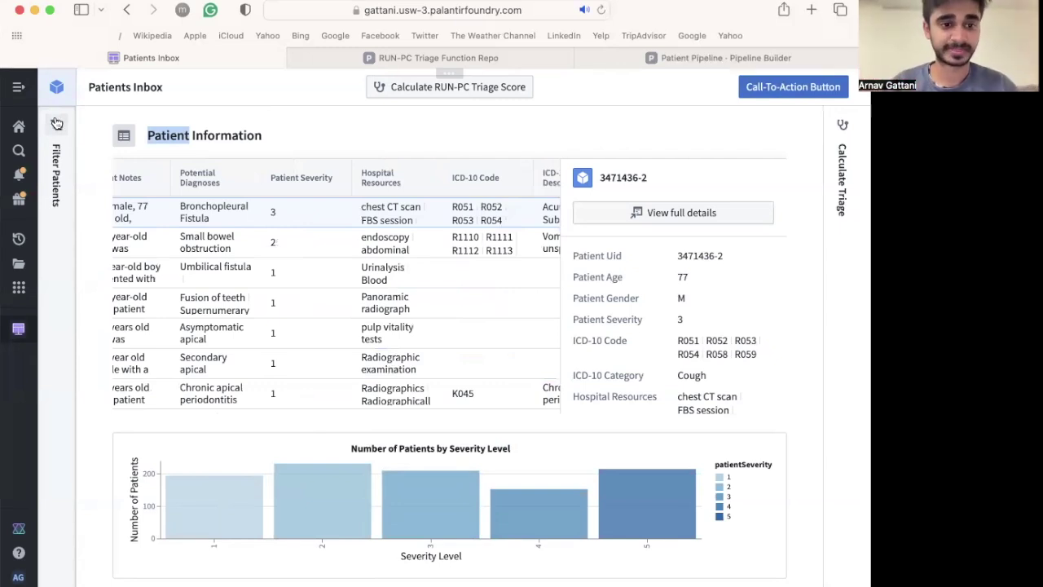
- Open the patient filters and restrict the patient age to the range 10 to 30
left_click(59, 123)
scroll(142, 395, "down", 1)
scroll(143, 396, "down", 2)
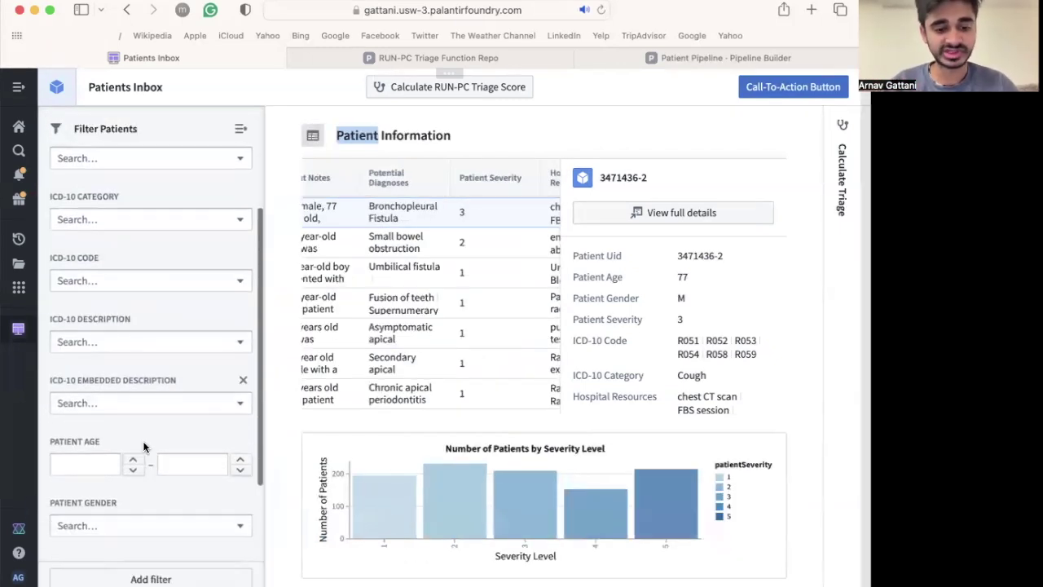
left_click(93, 464)
type("10")
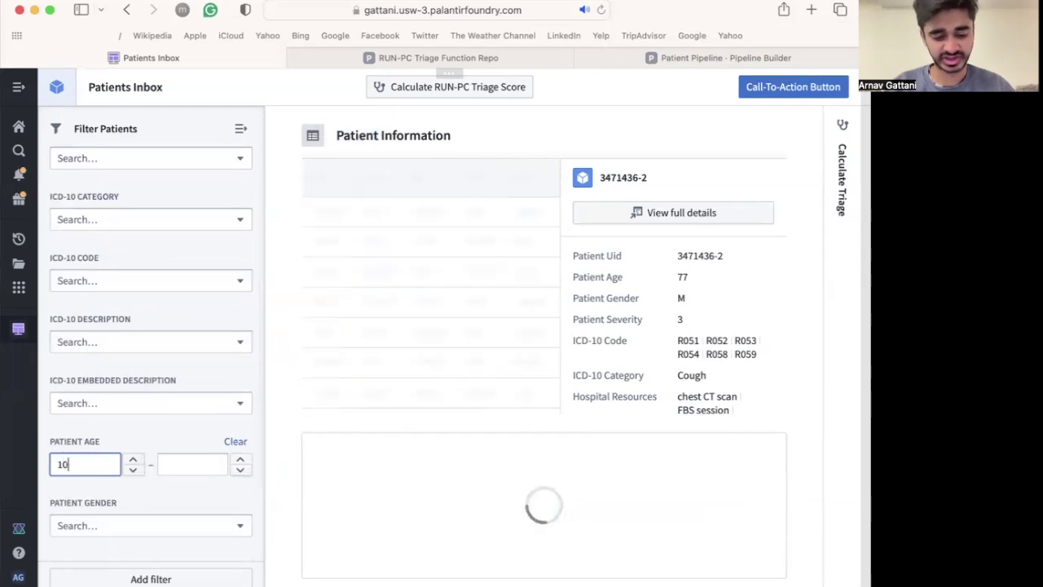
key("Tab")
type("30")
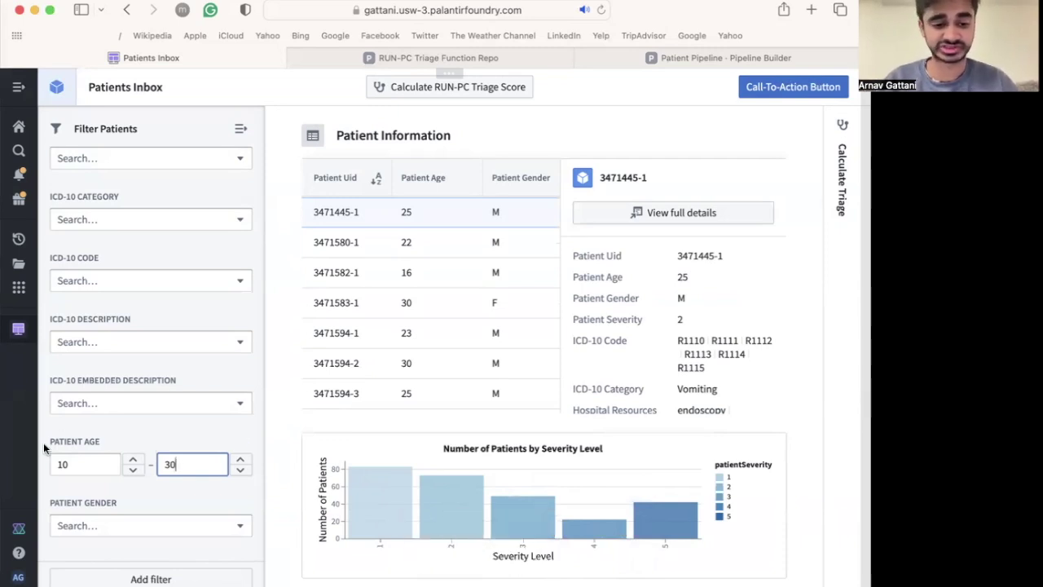
- Change the patient age filter to 70–90 and inspect severity levels 4 and 5 in the chart
left_click_drag(76, 462, 44, 462)
type("70")
key("Tab")
type("90")
mouse_move(613, 514)
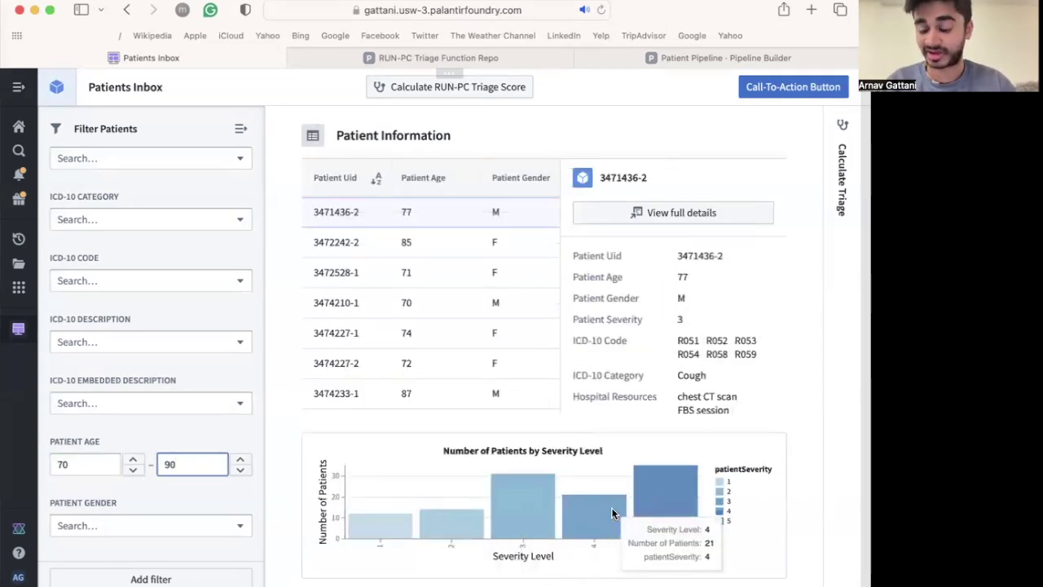
mouse_move(672, 512)
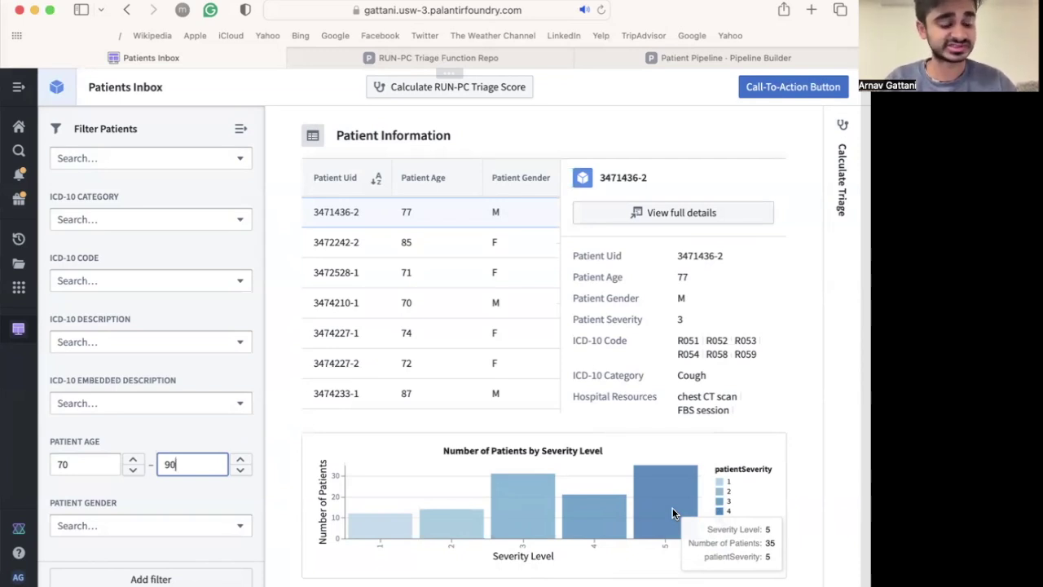
- Clear both limits of the patient age filter and collapse the patient filters
left_click_drag(103, 464, 46, 463)
key("BackSpace")
double_click(187, 464)
key("BackSpace")
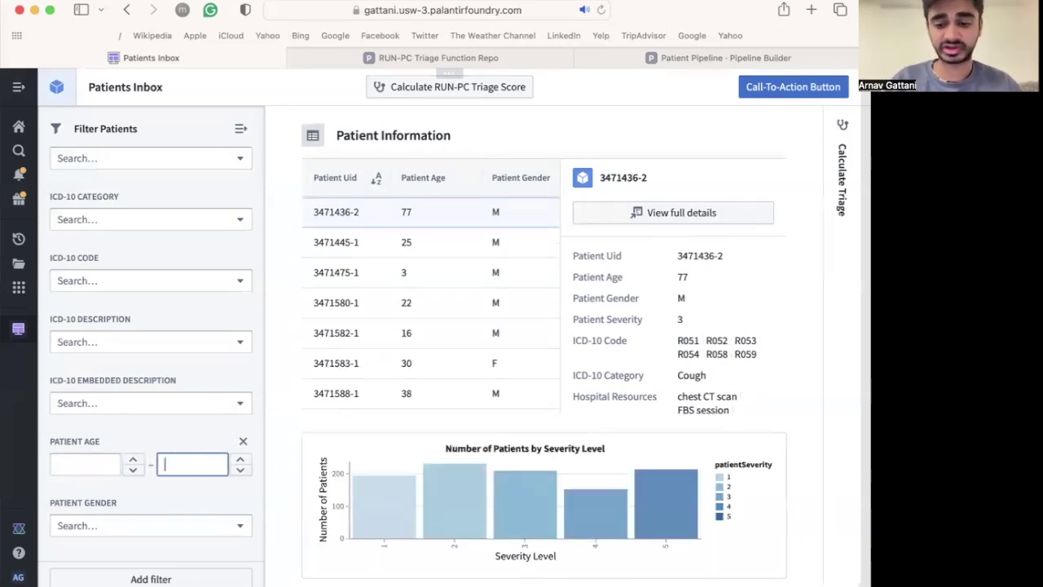
left_click(242, 129)
- Read the selected patient's notes in the record details and open the RUN-PC triage score form
mouse_move(251, 485)
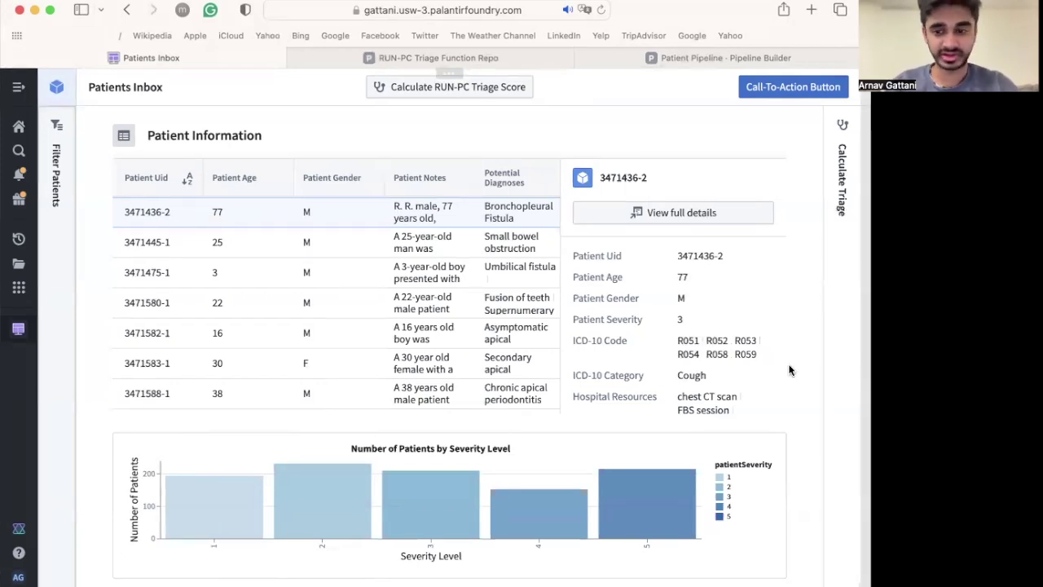
scroll(691, 349, "down", 5)
scroll(692, 349, "down", 3)
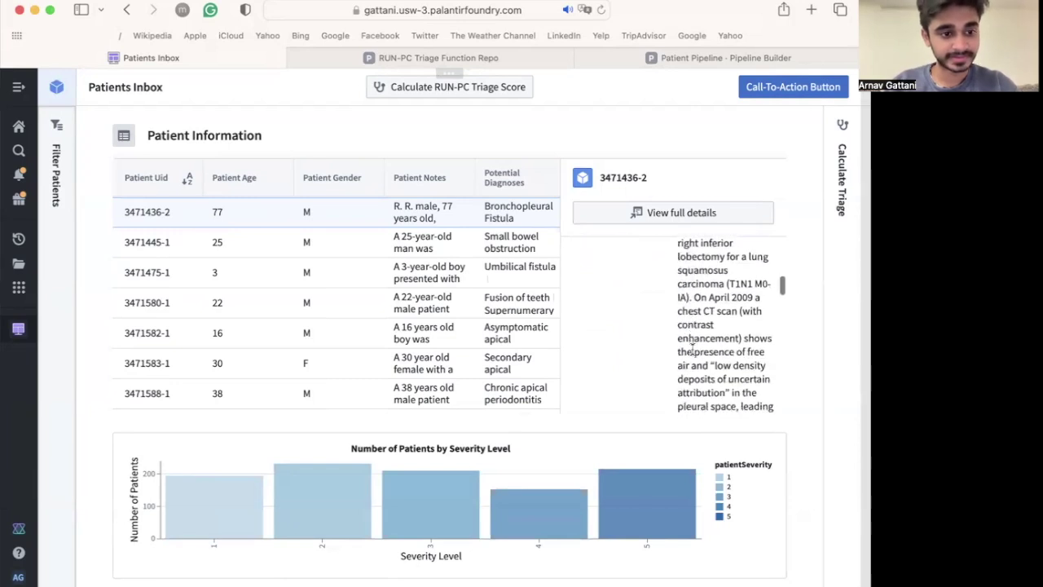
left_click(395, 94)
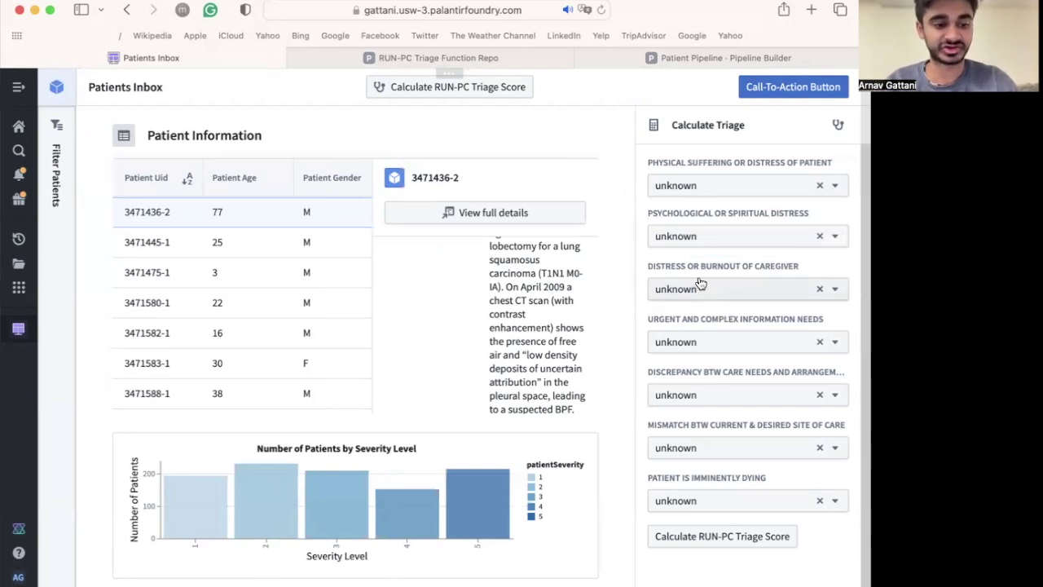
- Switch to the RUN-PC Triage Function Repo and review the calculateTriageScore code in index.ts
left_click(341, 58)
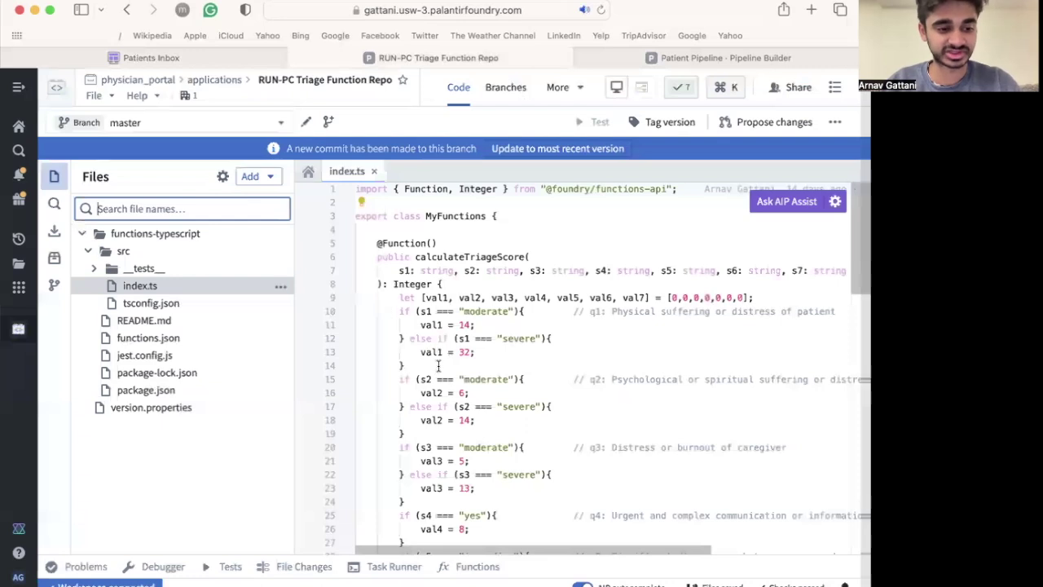
scroll(438, 367, "down", 3)
scroll(439, 367, "down", 5)
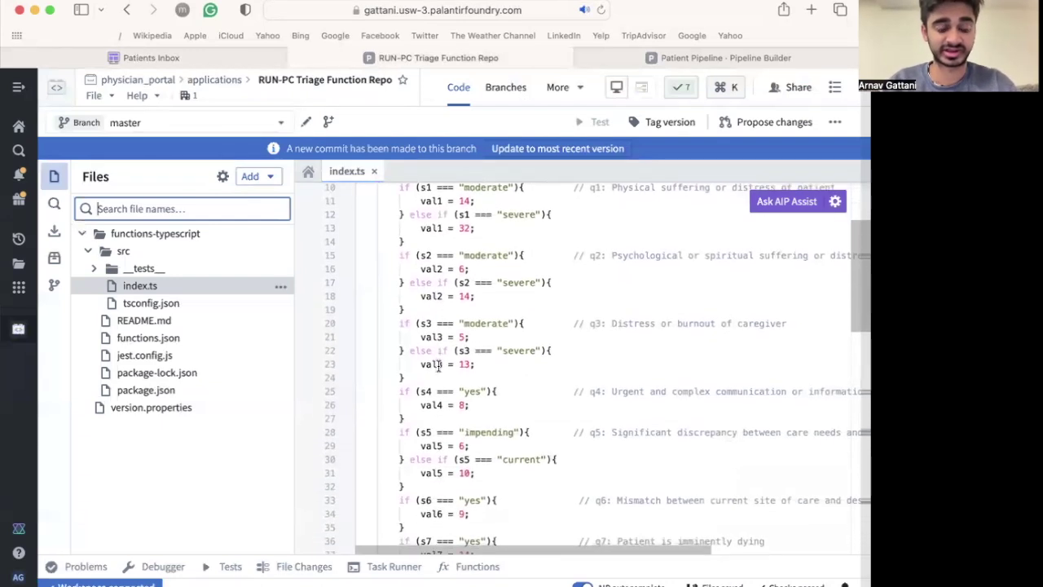
scroll(438, 367, "up", 8)
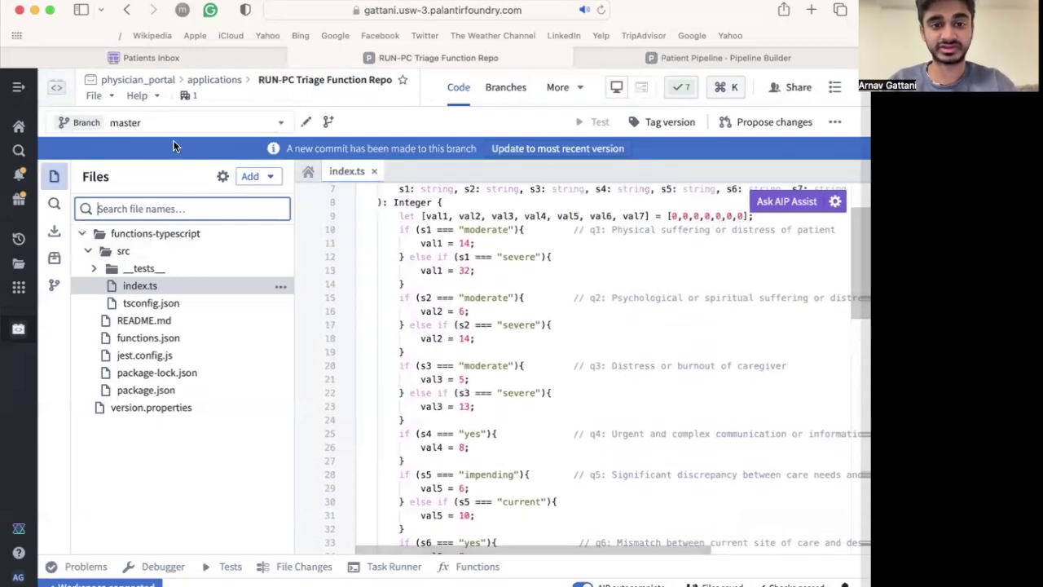
- Return to the Patients Inbox and set physical suffering, psychological or spiritual distress, and caregiver distress to moderate
left_click(215, 58)
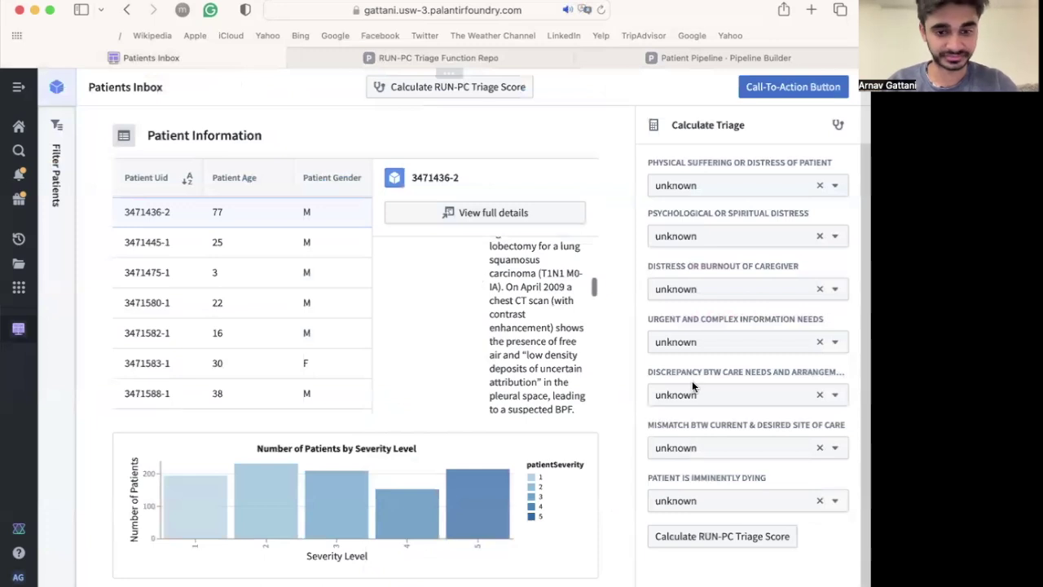
left_click(740, 193)
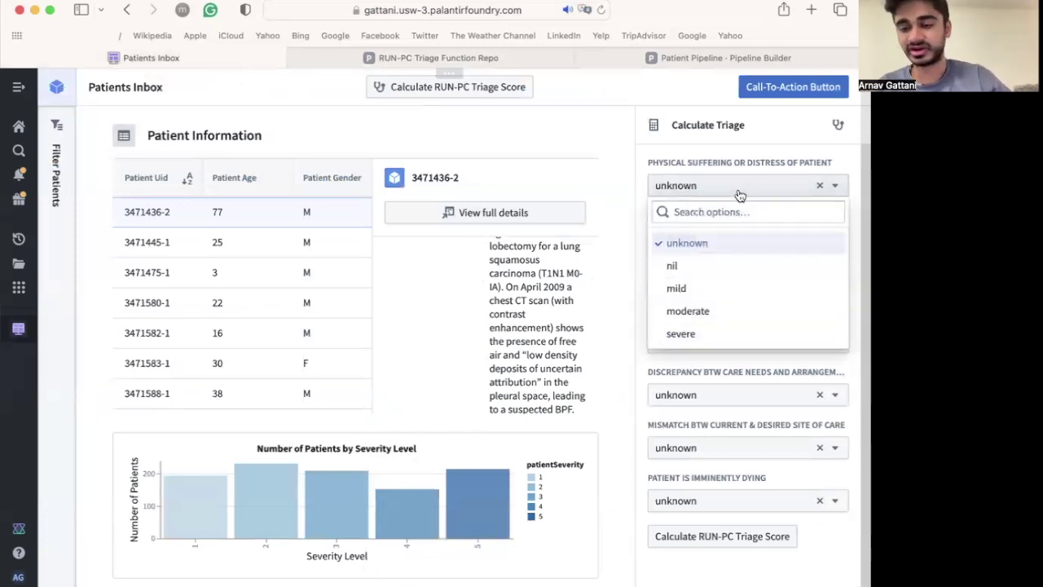
left_click(715, 310)
left_click(711, 240)
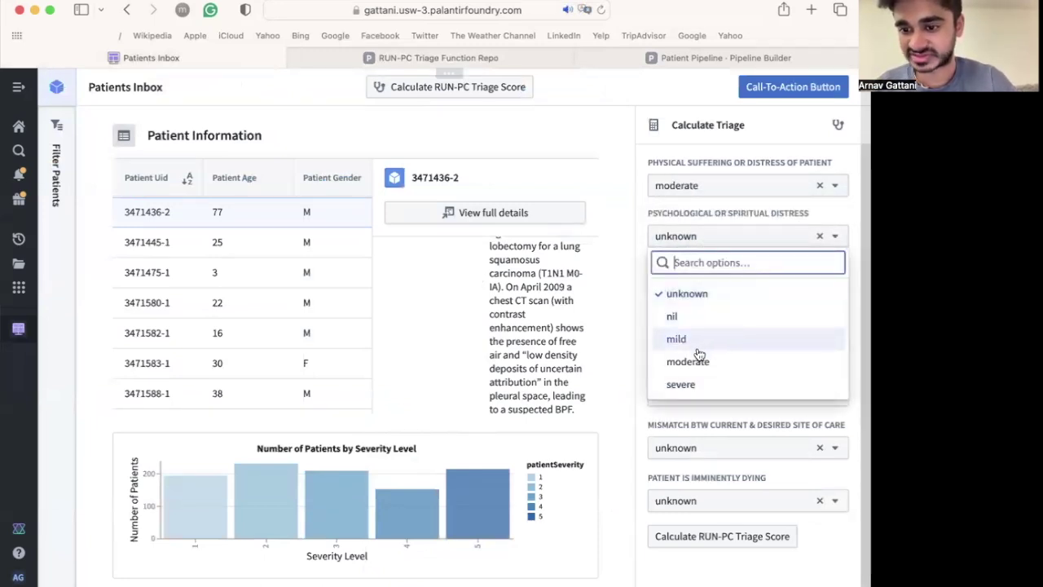
left_click(688, 361)
left_click(699, 289)
left_click(703, 415)
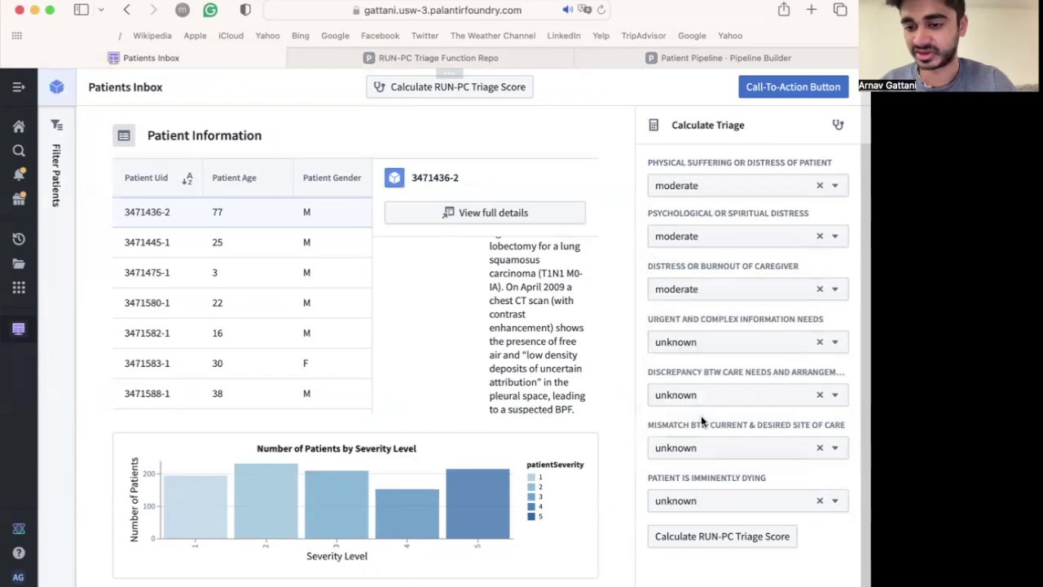
- Set urgent and complex information needs to no, and the discrepancy between care needs and arrangements to yes
left_click(699, 346)
left_click(673, 422)
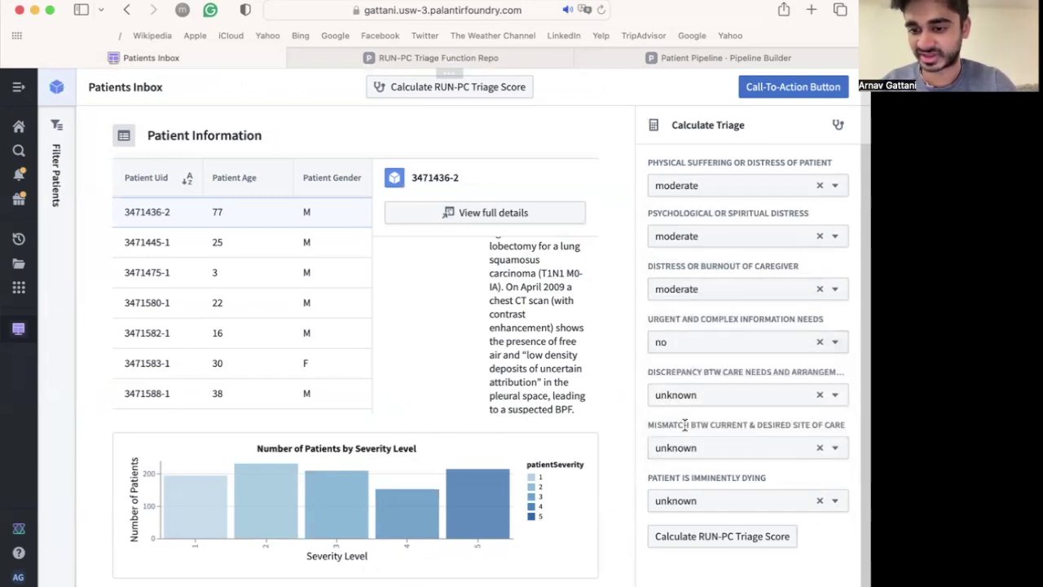
left_click(689, 395)
left_click(693, 495)
- Set the site-of-care mismatch and patient is imminently dying to no, and calculate the RUN-PC triage score
left_click(691, 448)
left_click(673, 526)
left_click(676, 500)
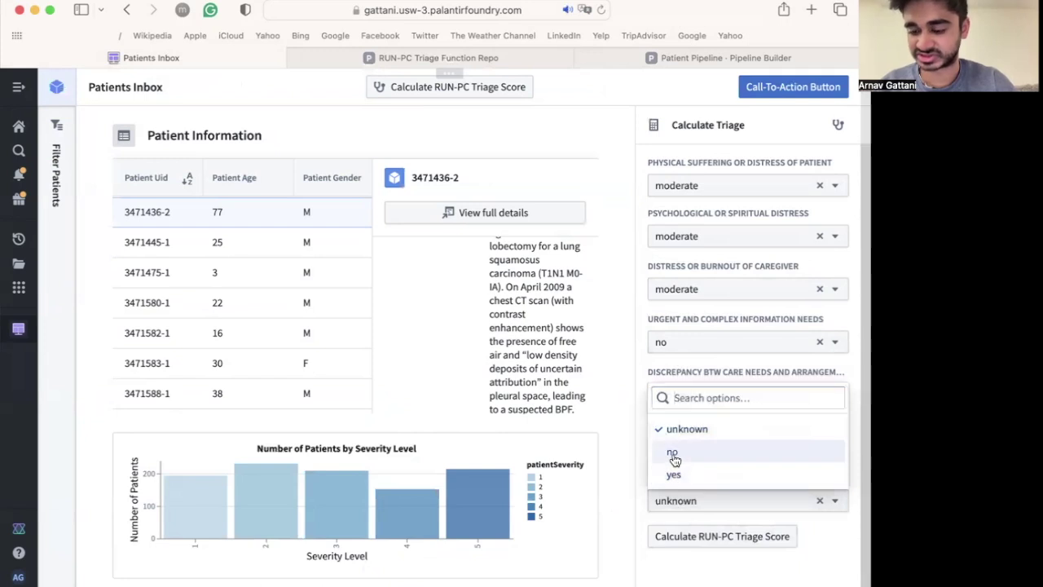
left_click(673, 454)
left_click(694, 539)
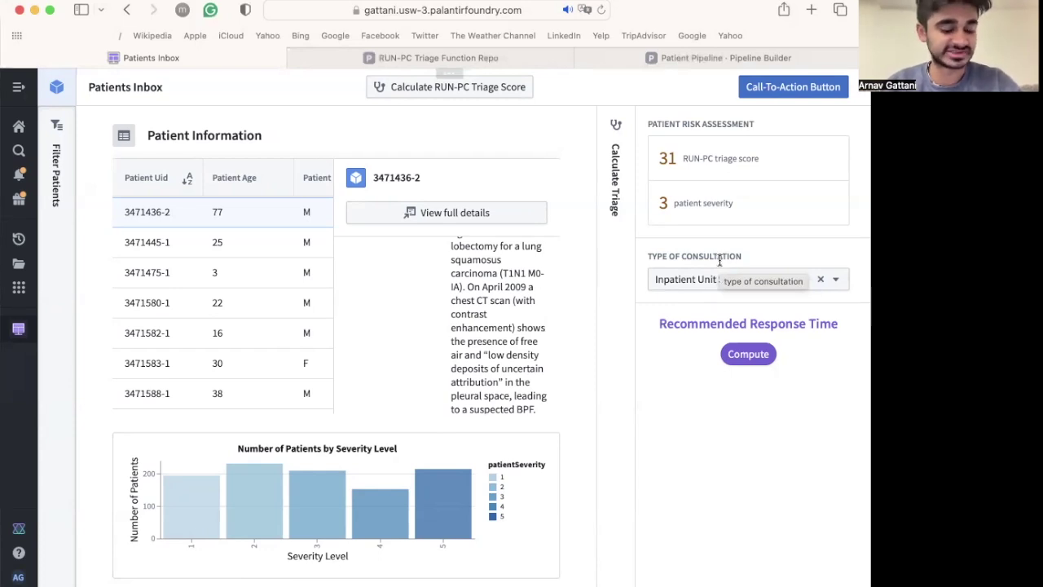
- Keep Inpatient Unit Setting as the type of consultation and compute the recommended response time
left_click(754, 287)
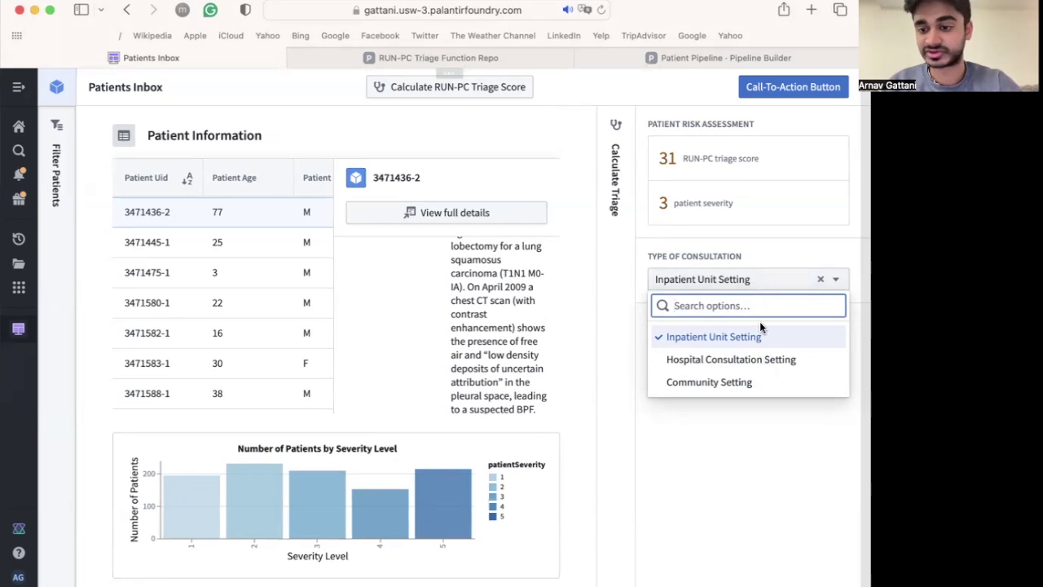
left_click(754, 346)
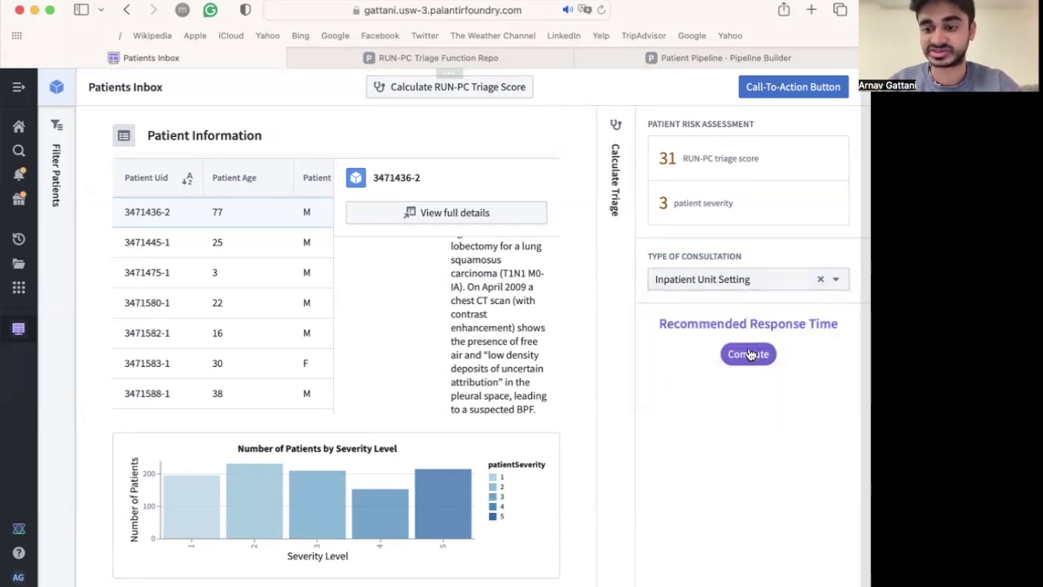
left_click(749, 354)
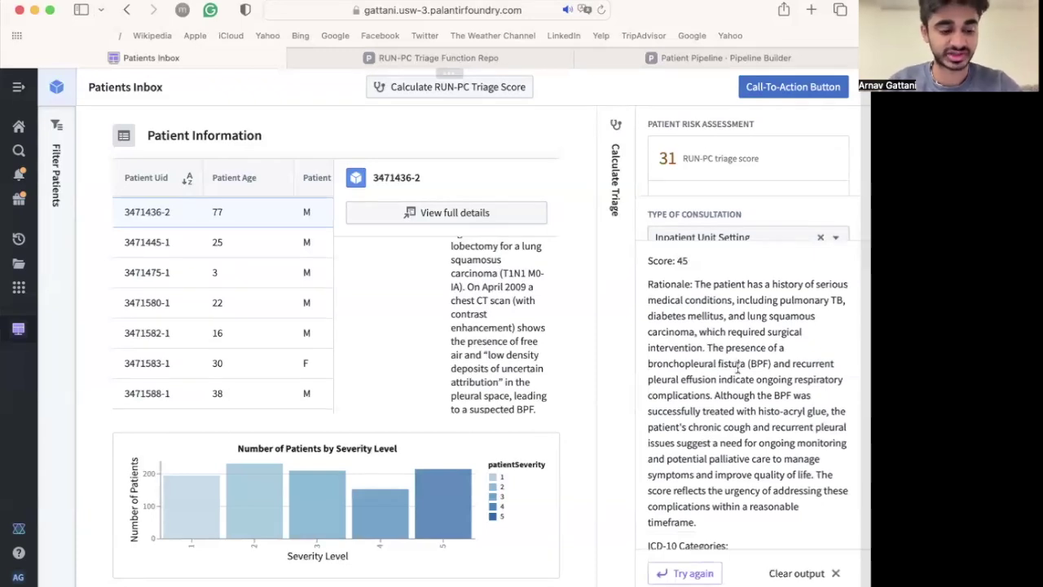
- Review the generated score, rationale, ICD-10 categories and recommended response in the response time output
scroll(743, 387, "down", 5)
scroll(747, 394, "down", 4)
scroll(746, 397, "down", 1)
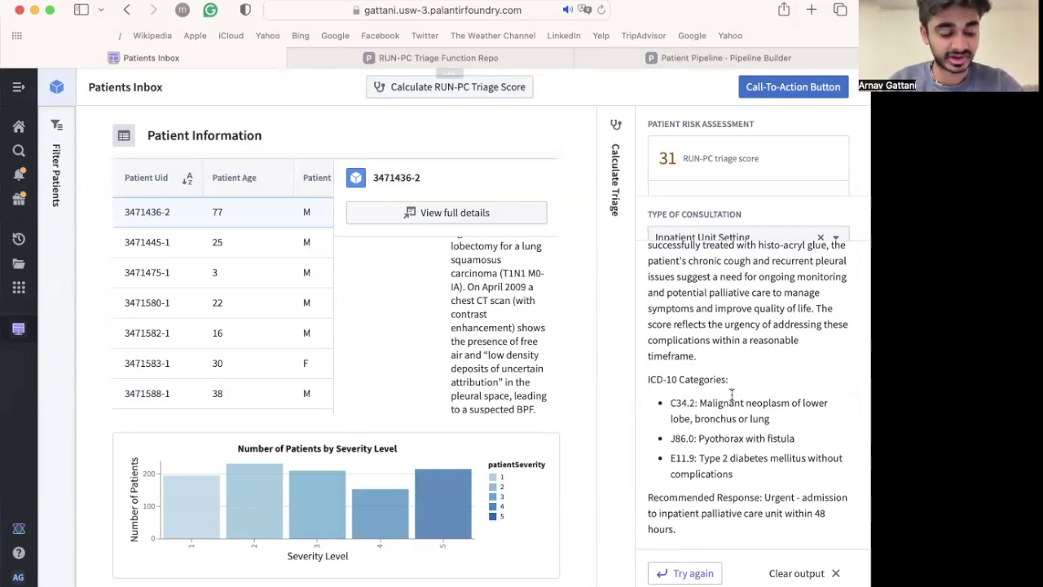
scroll(763, 329, "up", 5)
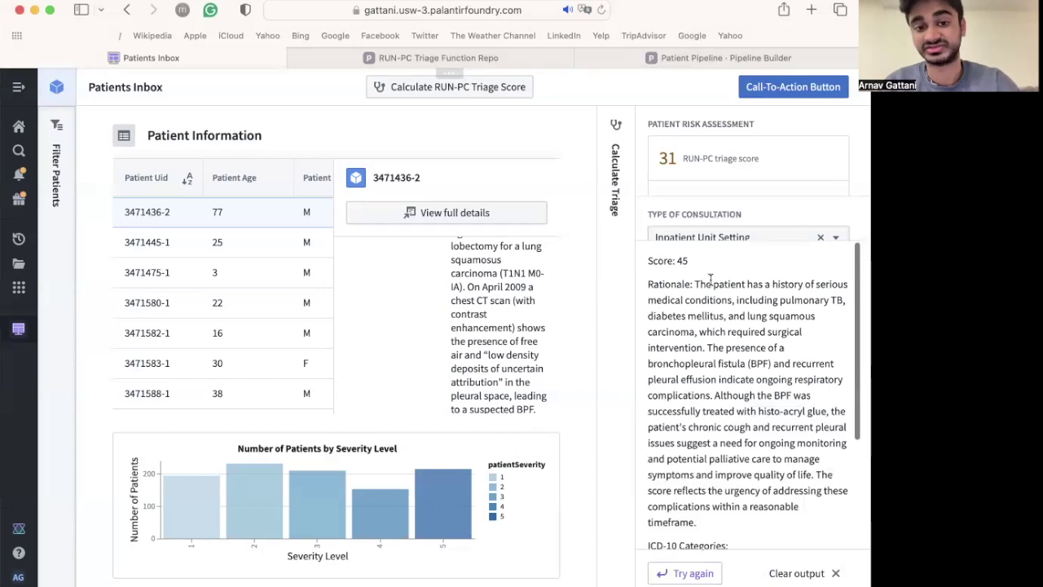
scroll(723, 322, "down", 1)
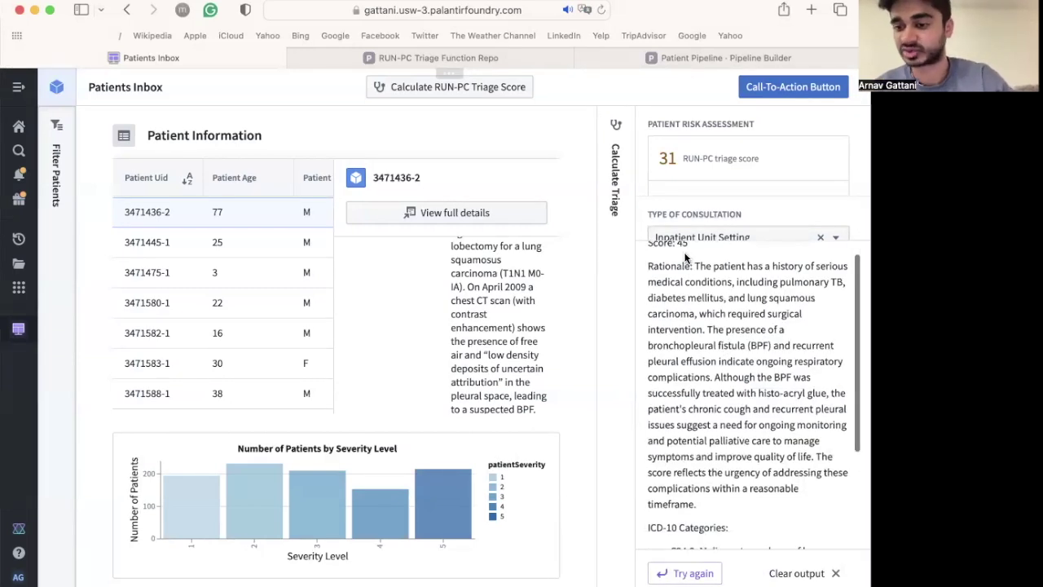
scroll(736, 298, "down", 1)
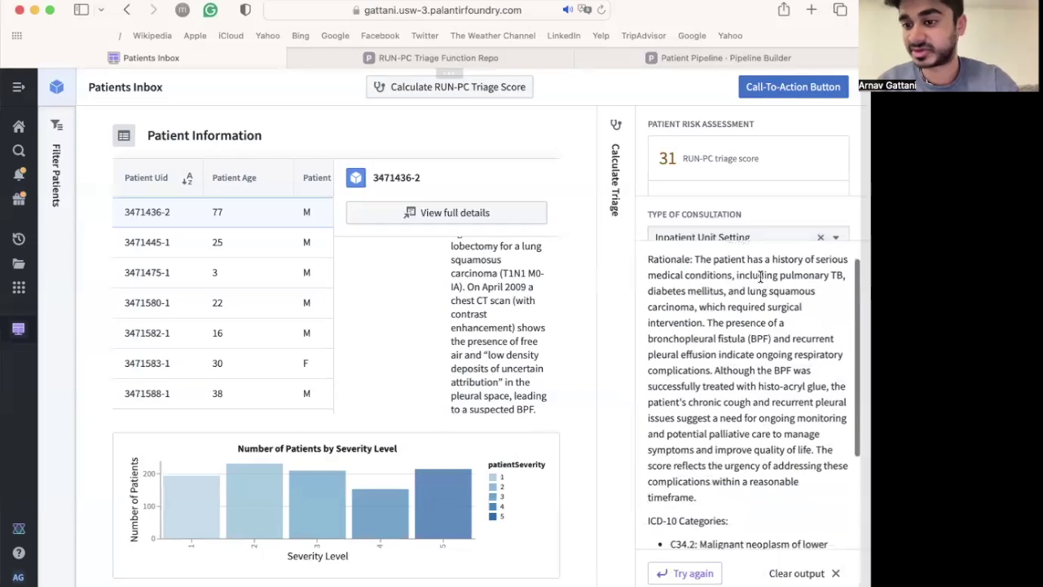
scroll(761, 275, "down", 1)
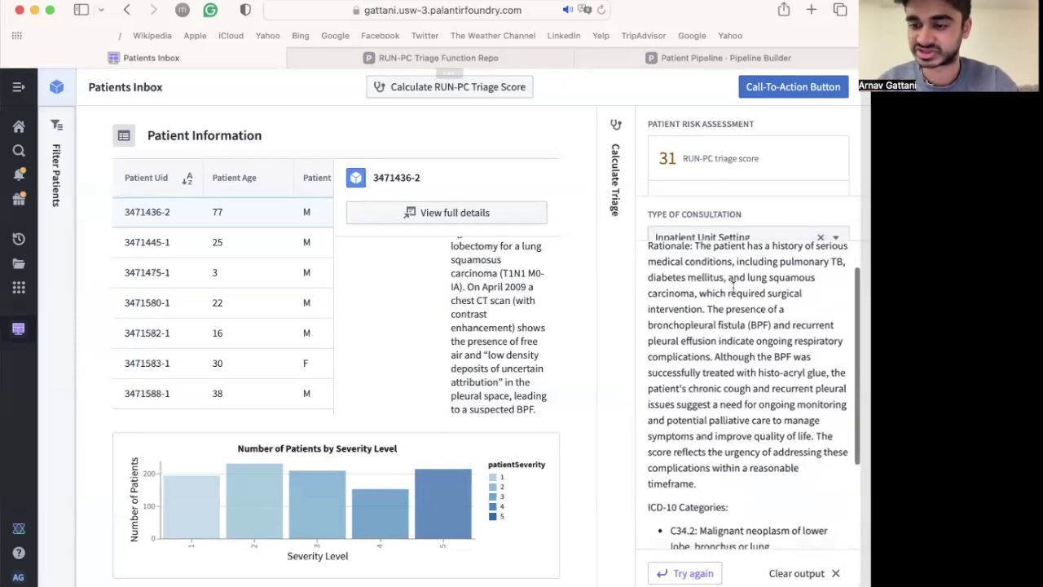
scroll(755, 393, "down", 3)
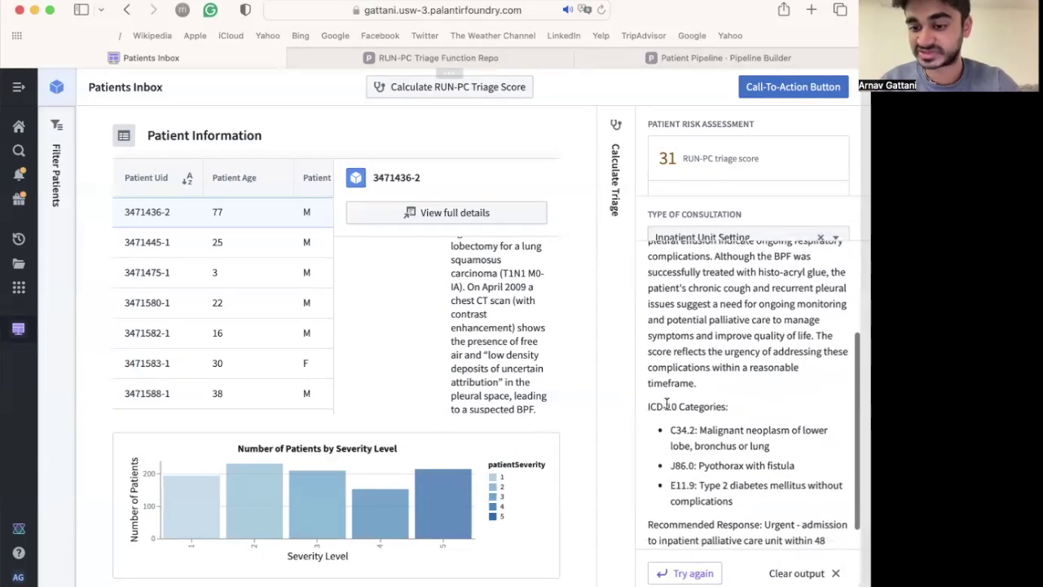
scroll(747, 479, "down", 2)
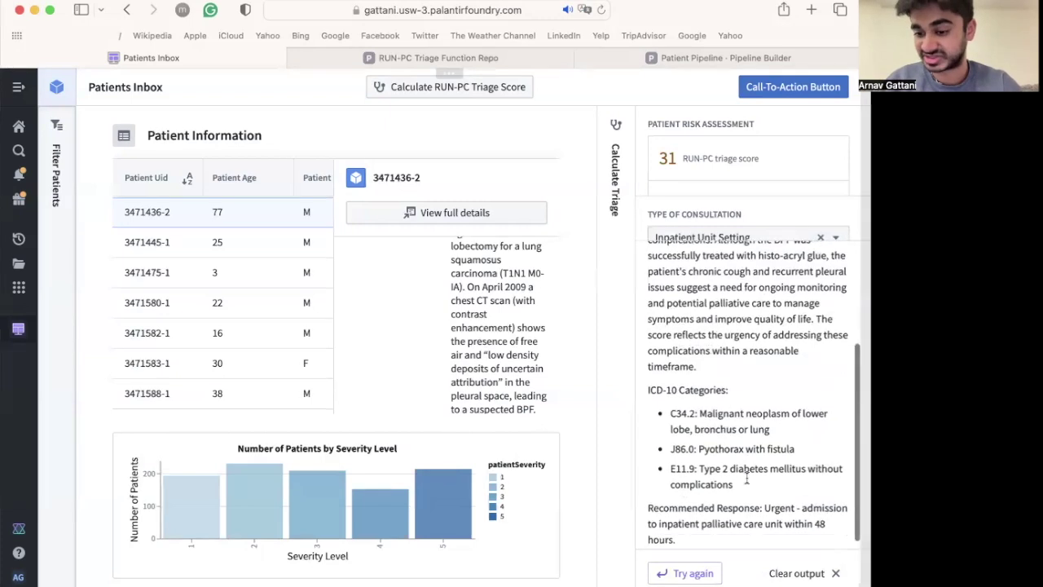